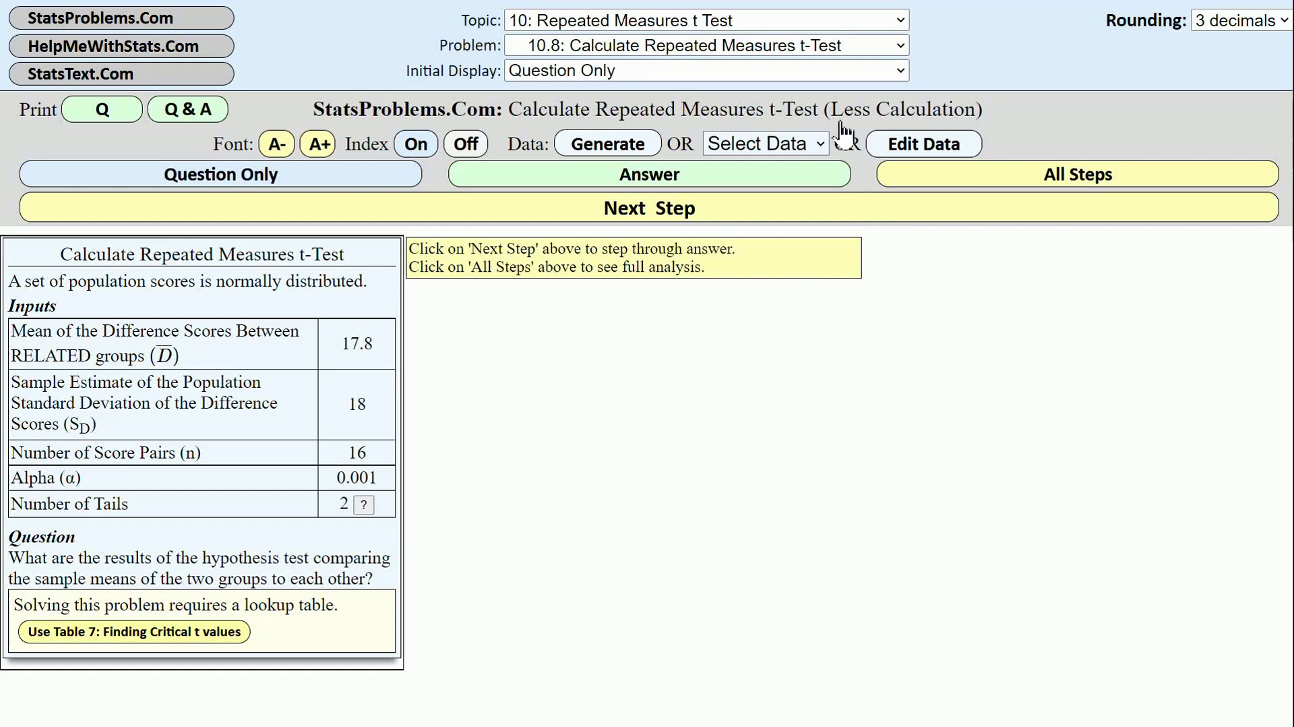
- Load preset data set #1 (mean of difference scores -1.4, SD 14, n 25, alpha 0.05, 2 tails) and consult the number-of-tails help
click(748, 144)
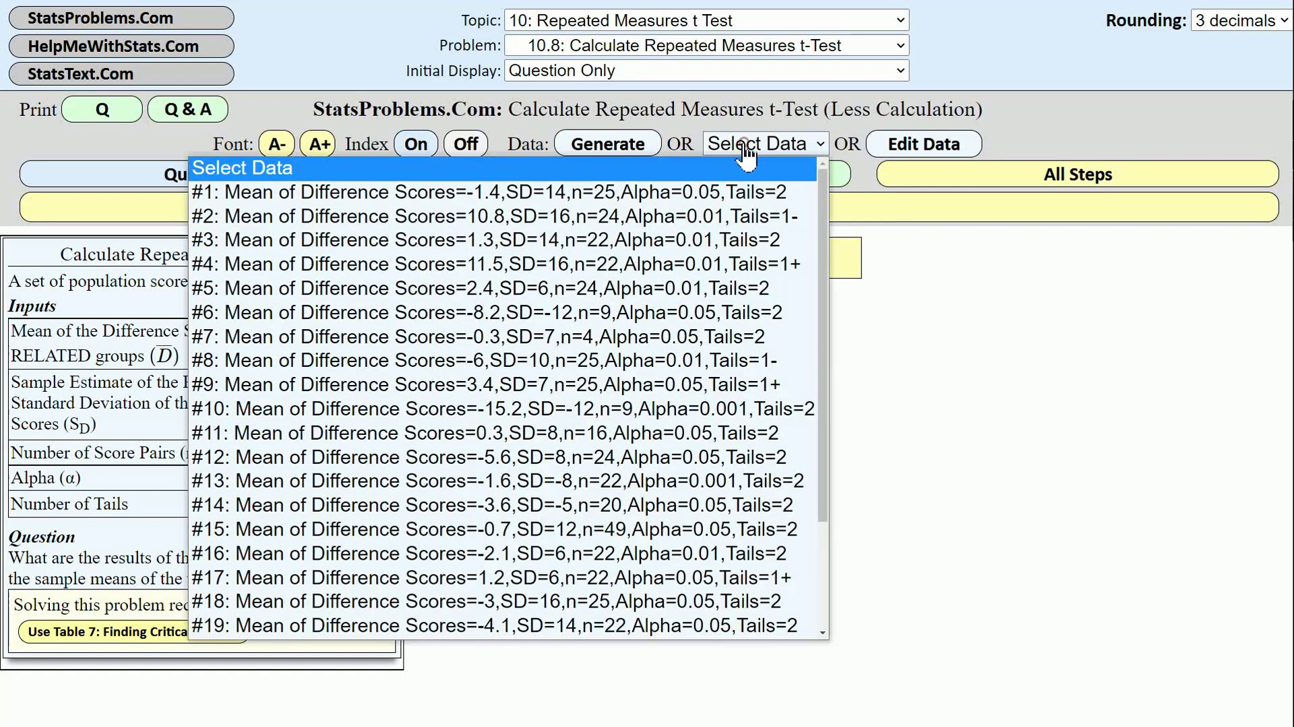
click(694, 194)
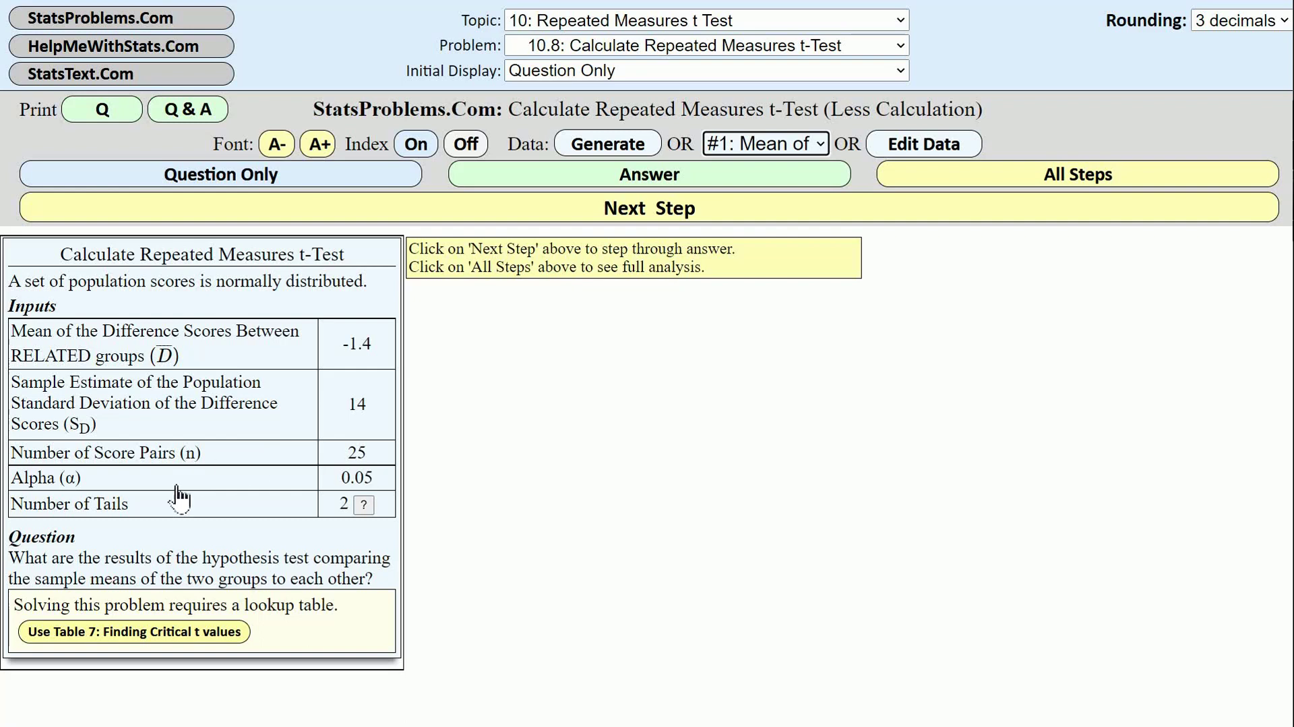
click(363, 503)
- Reveal the first three solution steps one at a time: estimated standard error, t value and critical t value
click(684, 211)
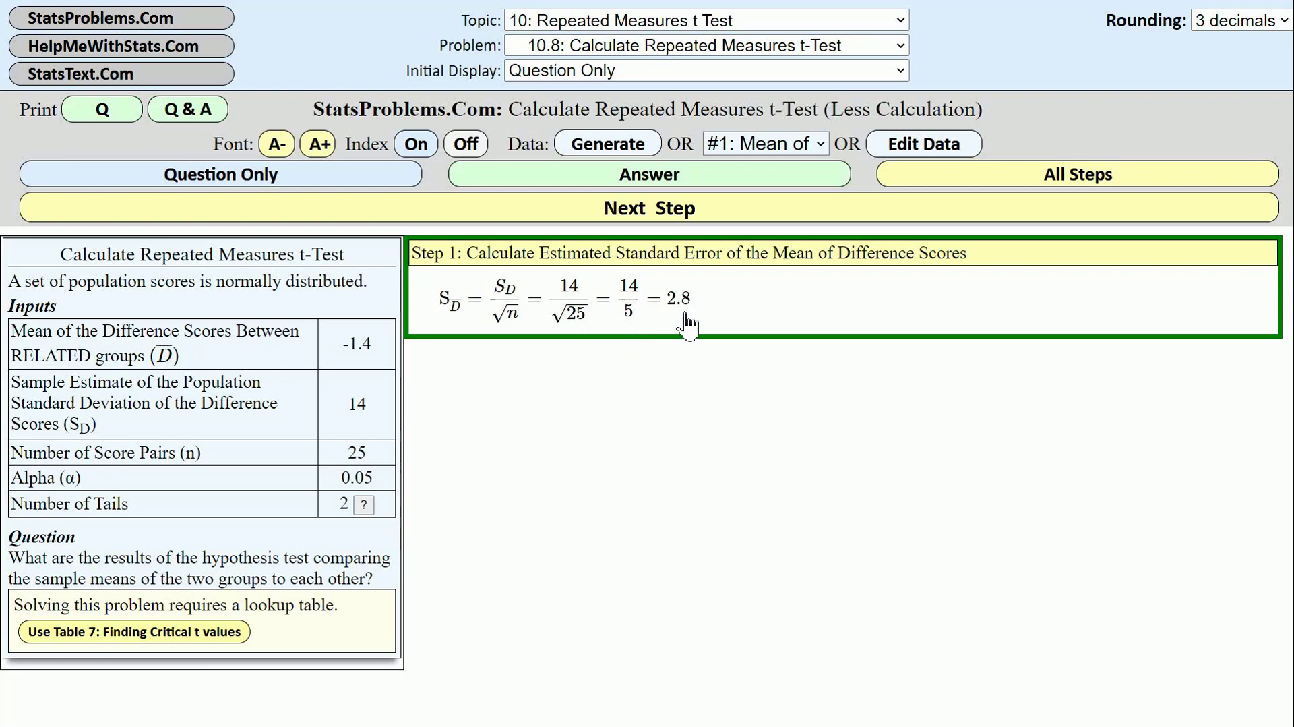
click(660, 212)
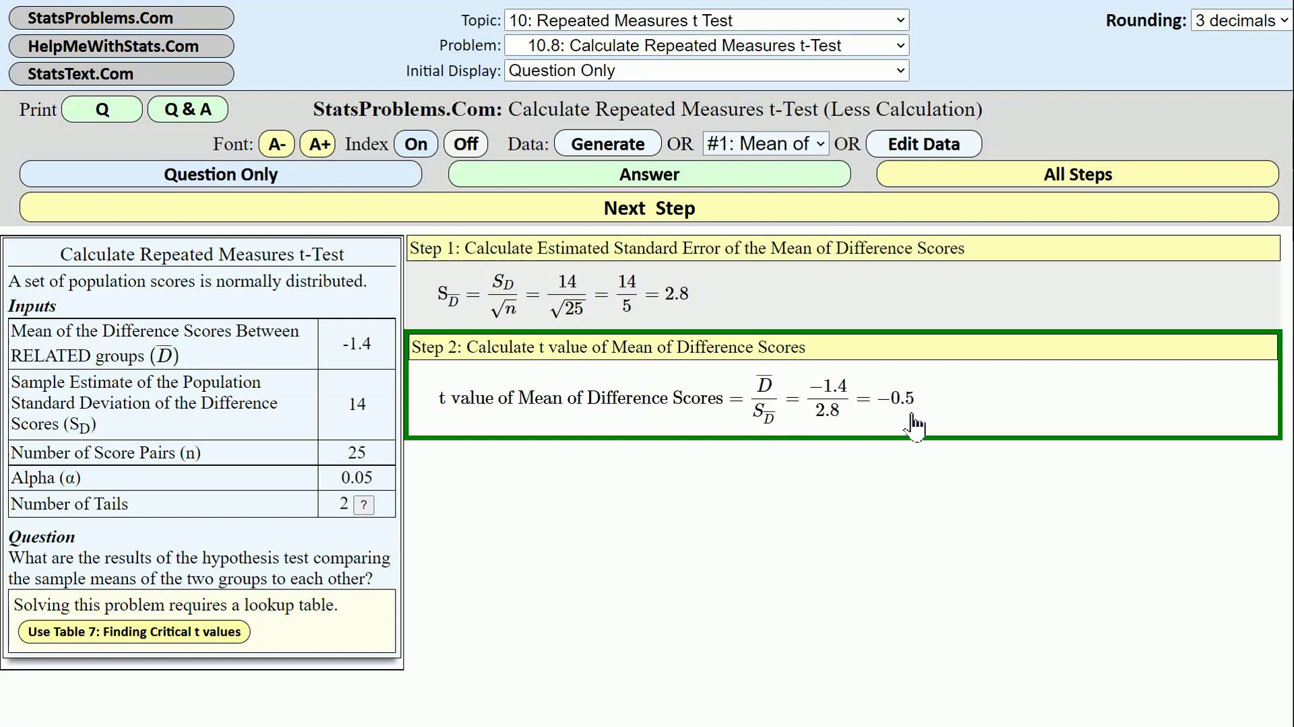
click(688, 212)
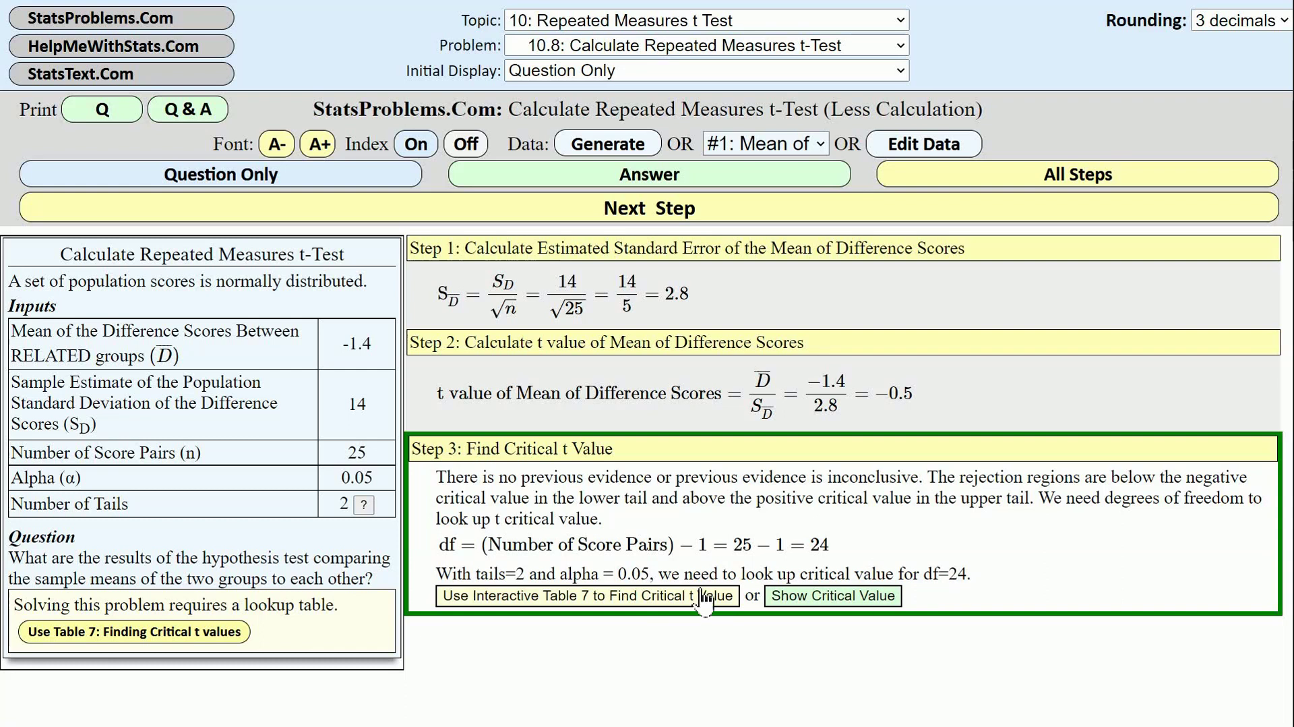
- Look up the critical t value in interactive Table 7 for 2 tails, alpha .05 and df 24, and reveal the hypothesis test step
click(623, 595)
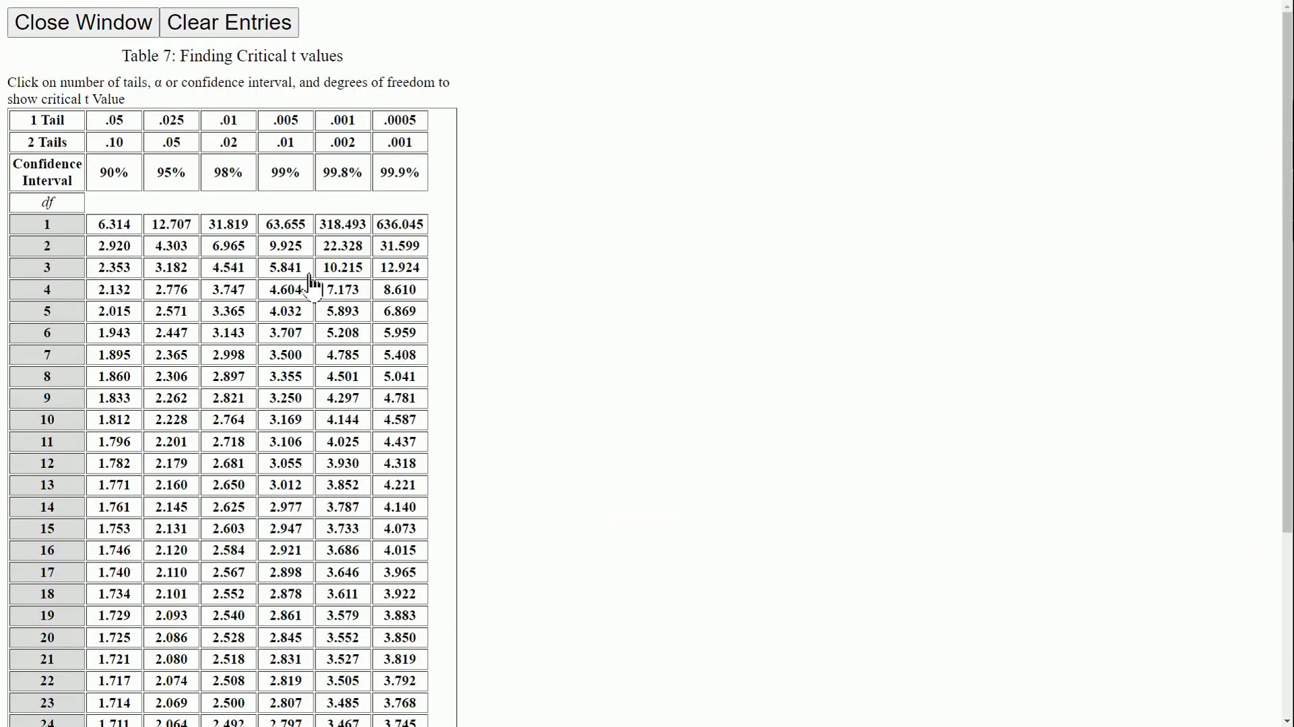
click(44, 142)
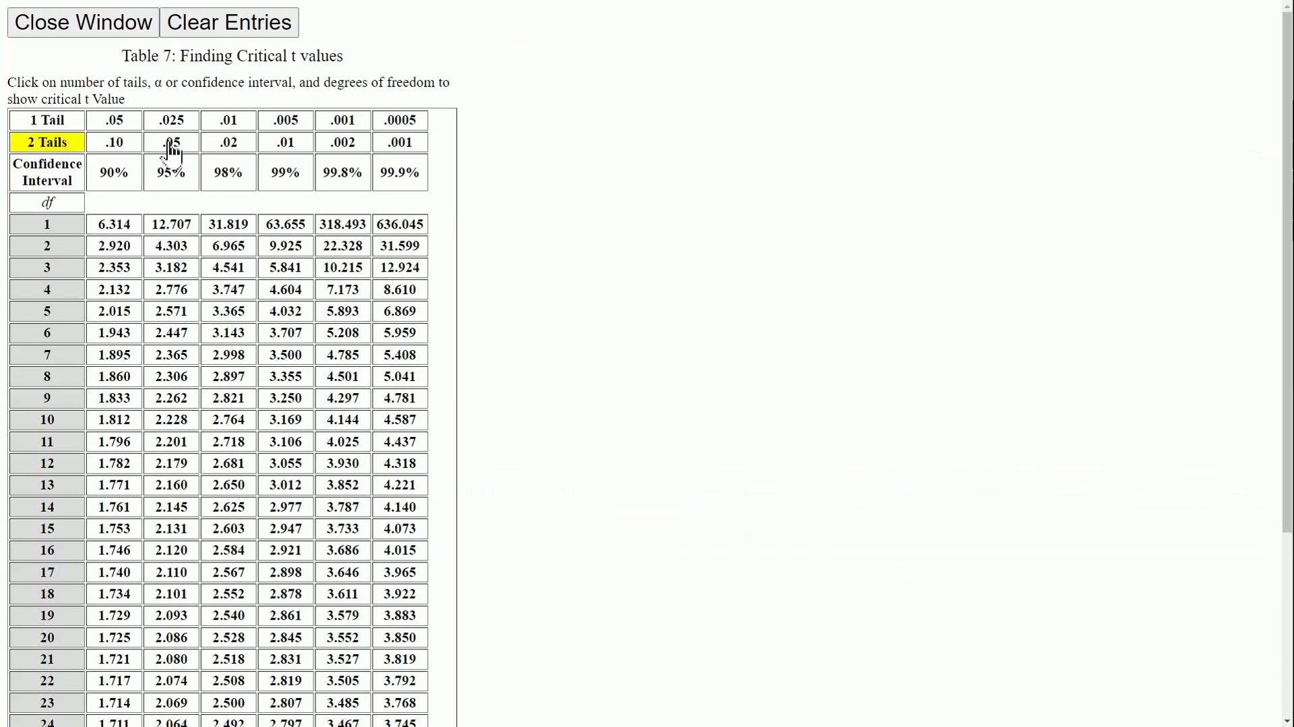
click(172, 147)
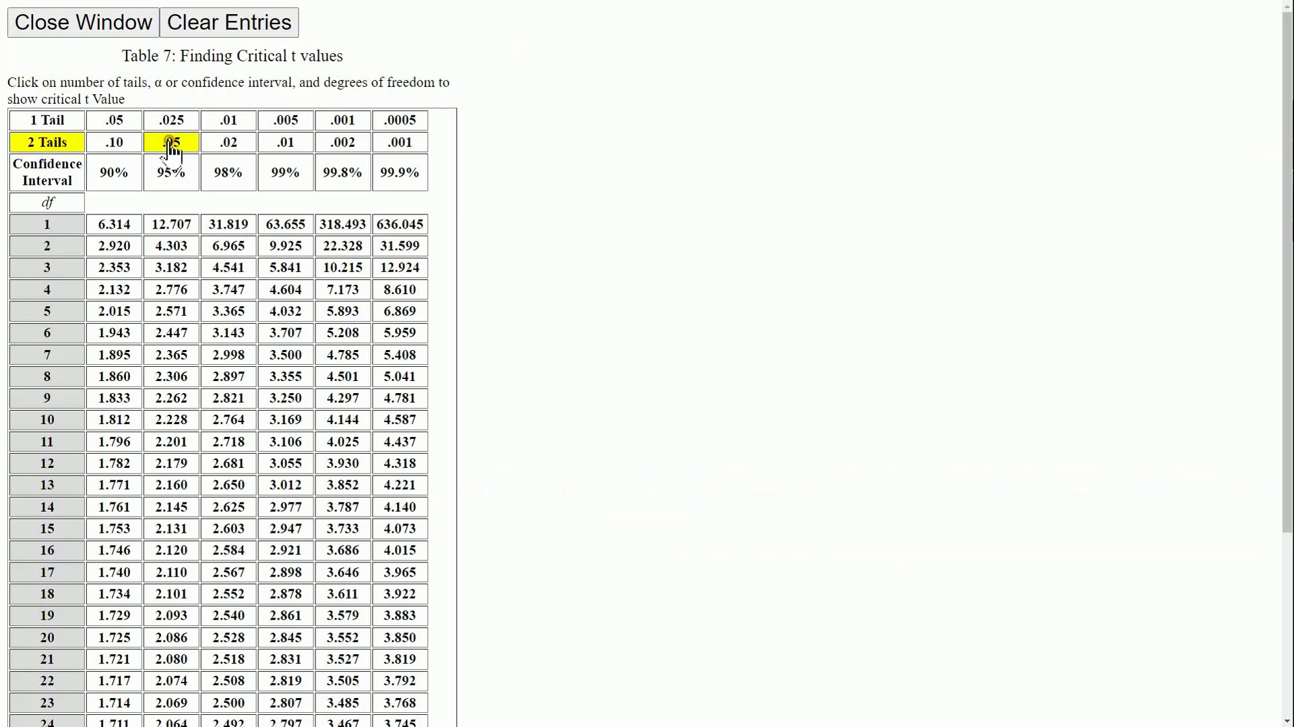
scroll(133, 327, down, 4)
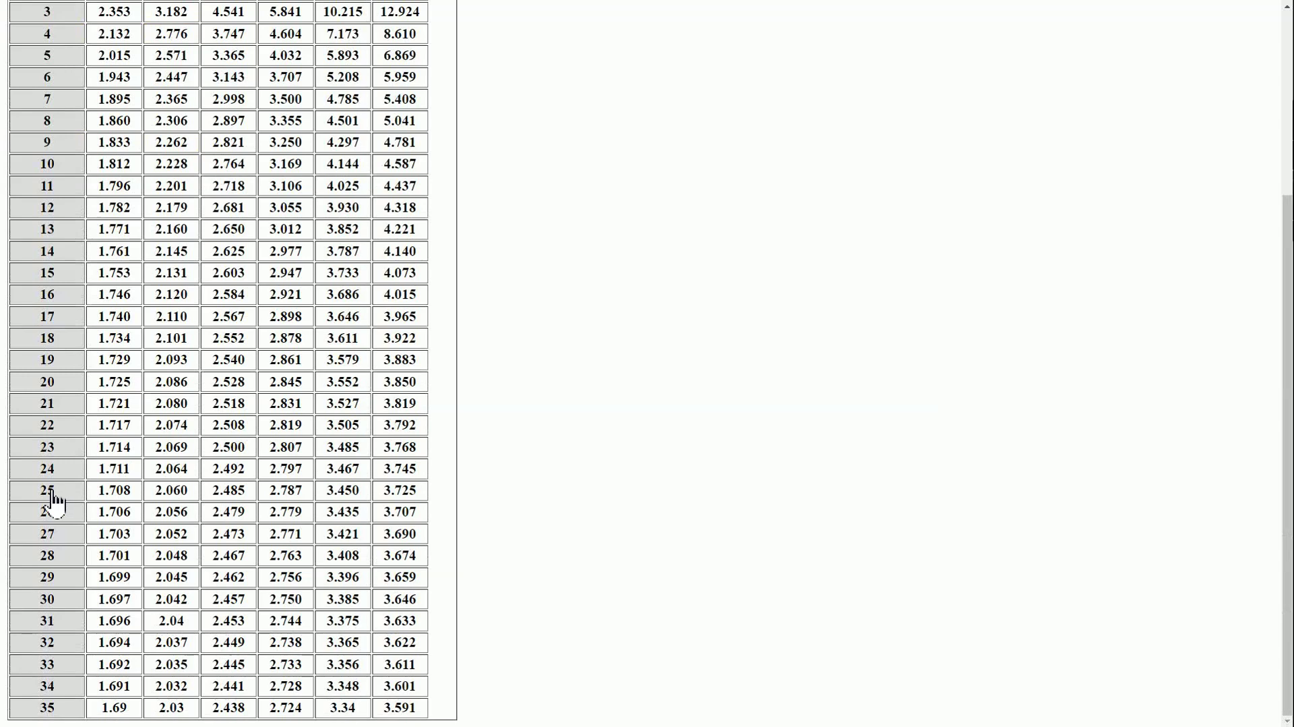
click(67, 469)
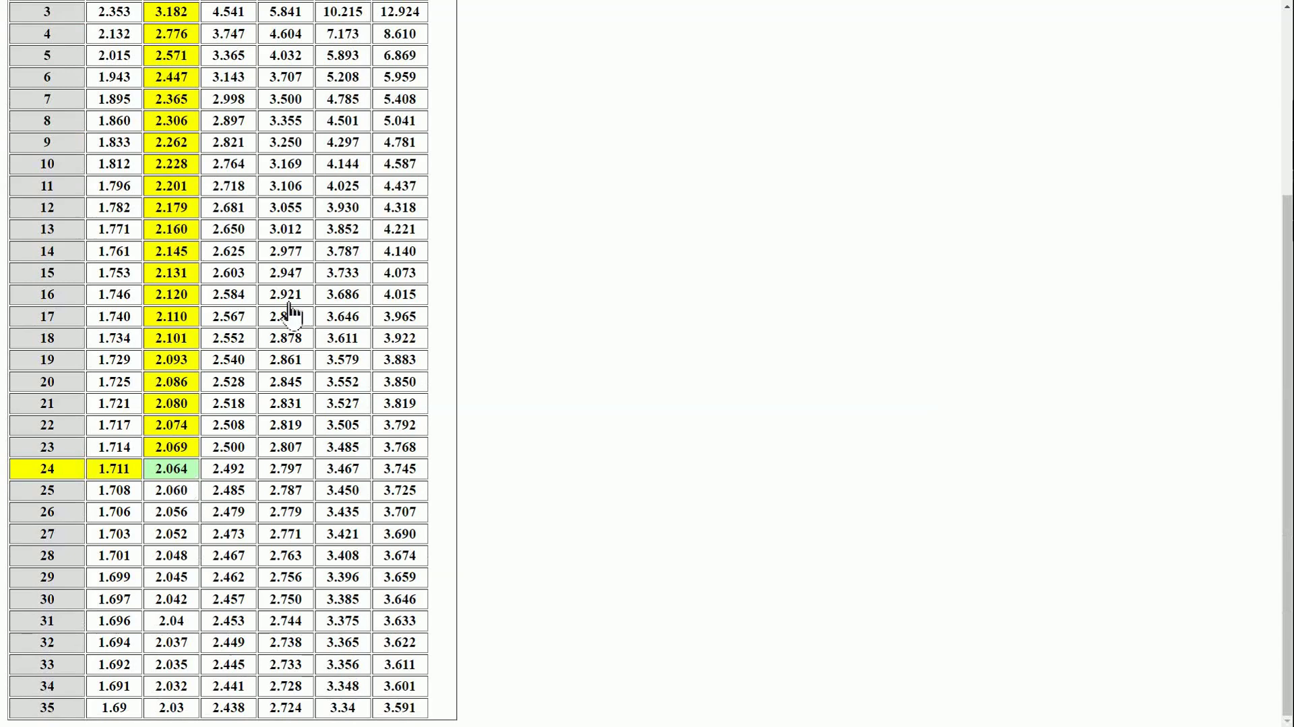
scroll(283, 327, up, 4)
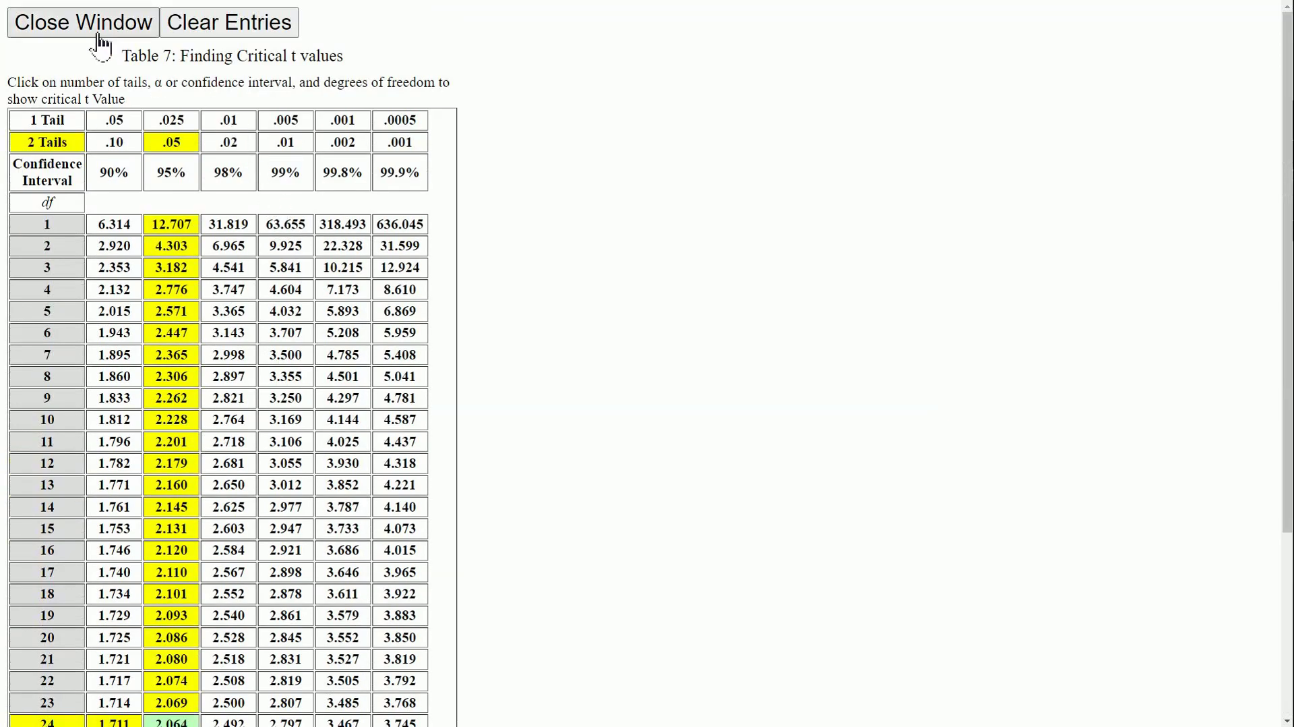
click(79, 25)
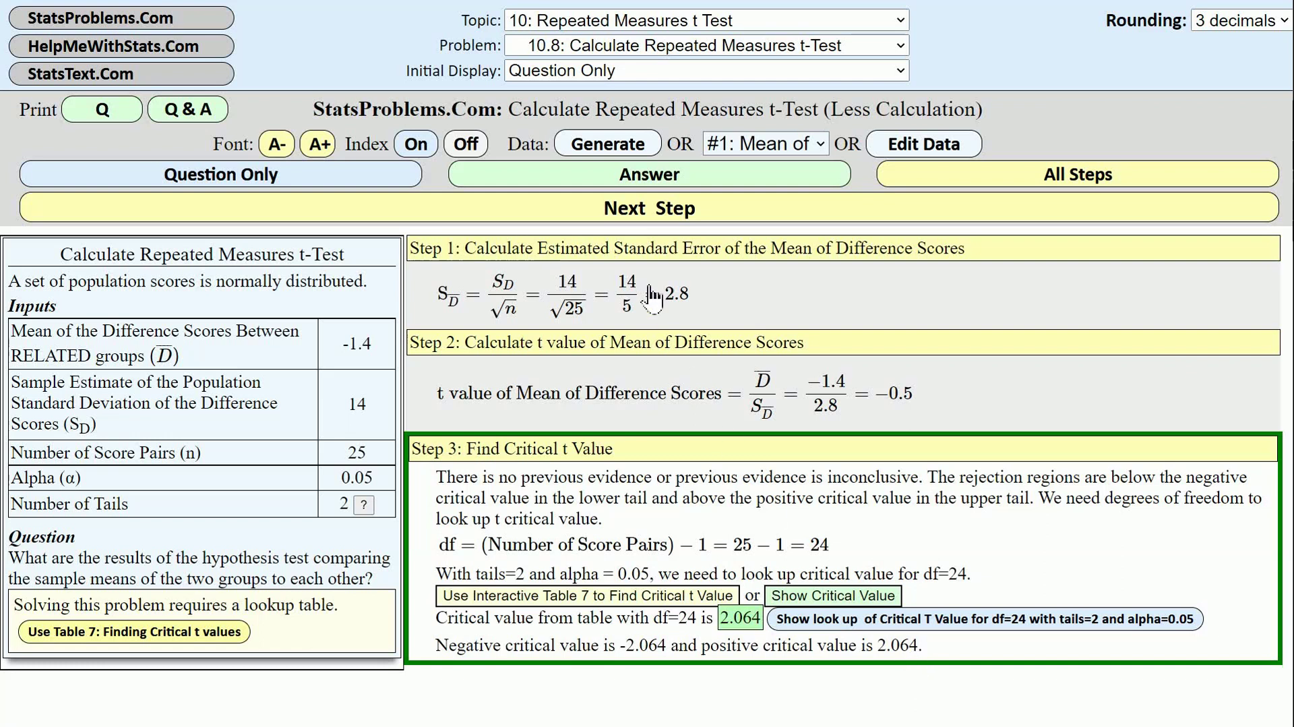
click(616, 209)
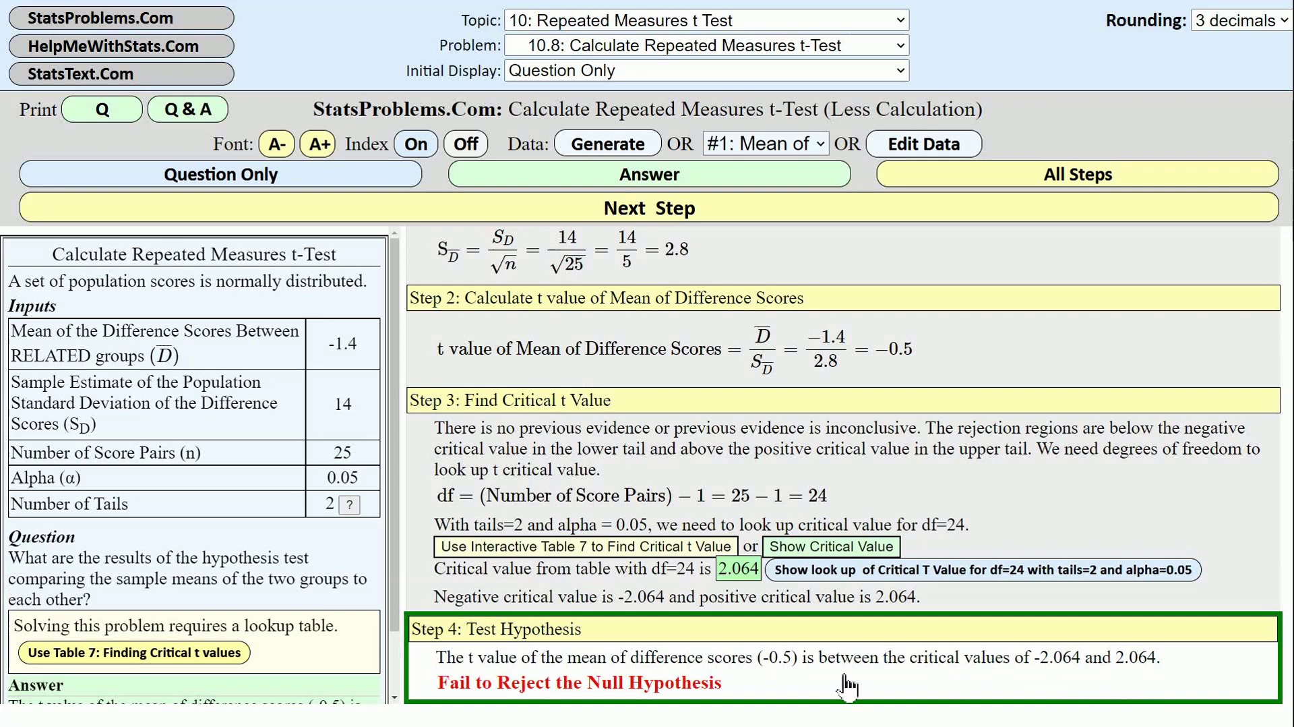
- Generate new random data for the repeated measures t-test problem three times
click(584, 152)
click(584, 152)
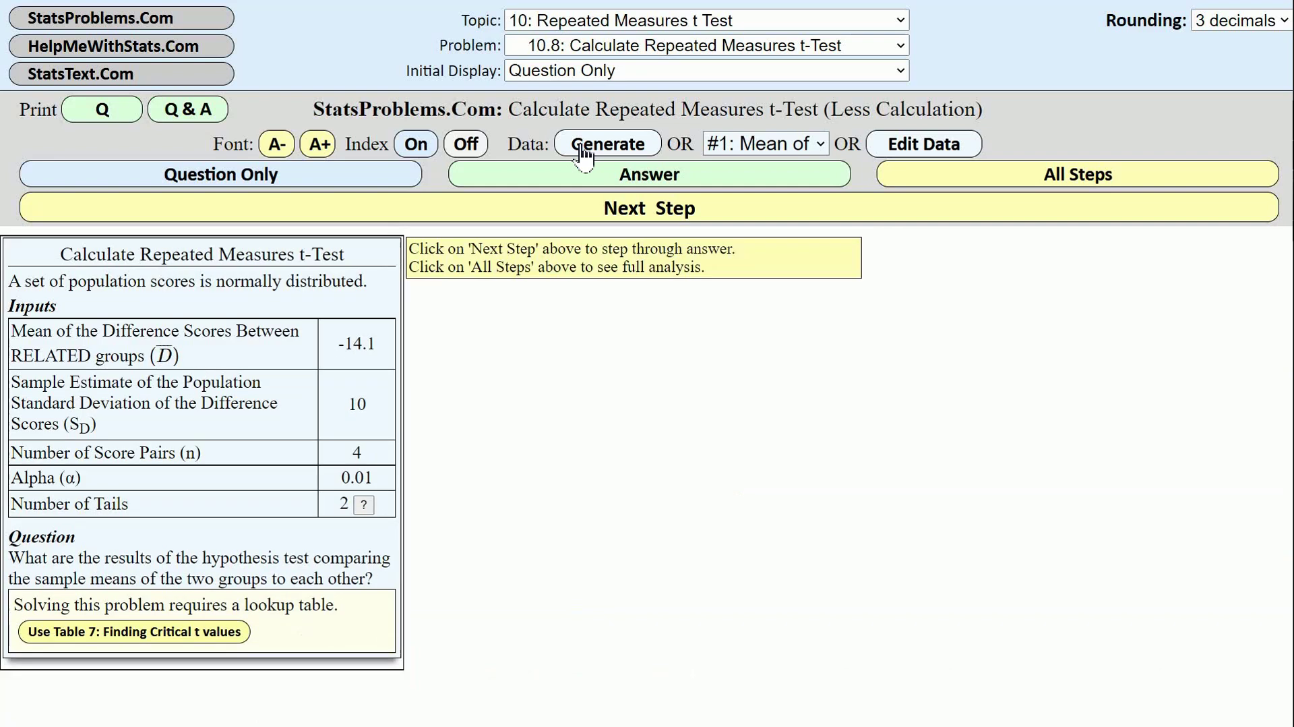
click(584, 152)
- Edit the problem data to set the mean of difference scores to 3.9 and recalculate the t-test
click(916, 150)
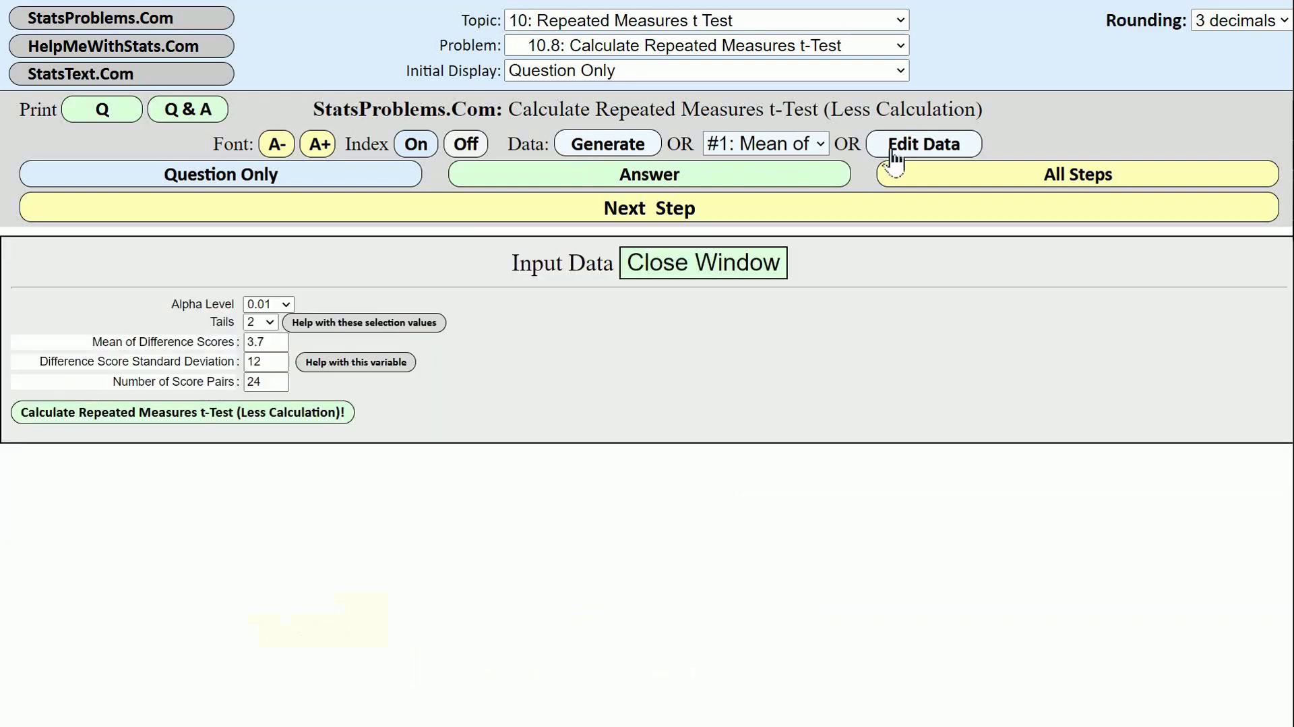
click(269, 344)
key(BackSpace)
text(9)
click(276, 410)
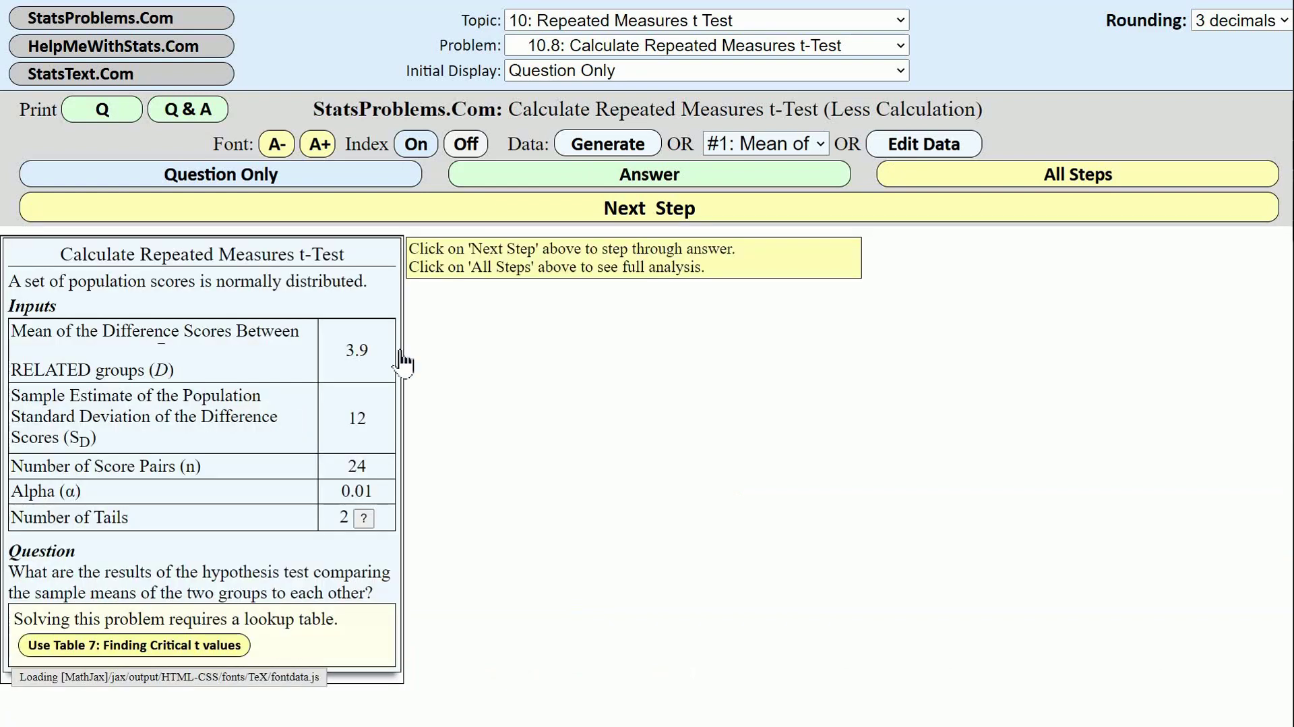
- Show all solution steps at once and review the full analysis down to the hypothesis test
click(966, 175)
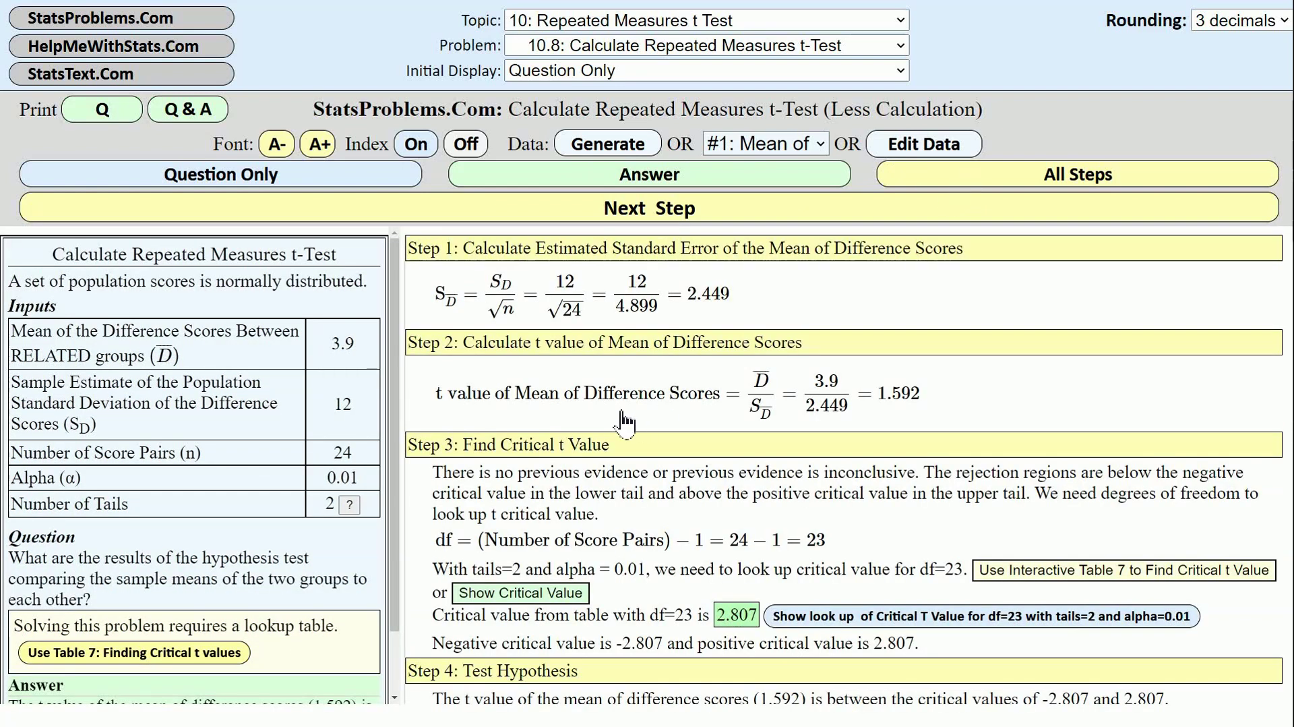
scroll(627, 414, down, 2)
scroll(630, 415, up, 2)
scroll(630, 405, down, 2)
scroll(637, 401, up, 2)
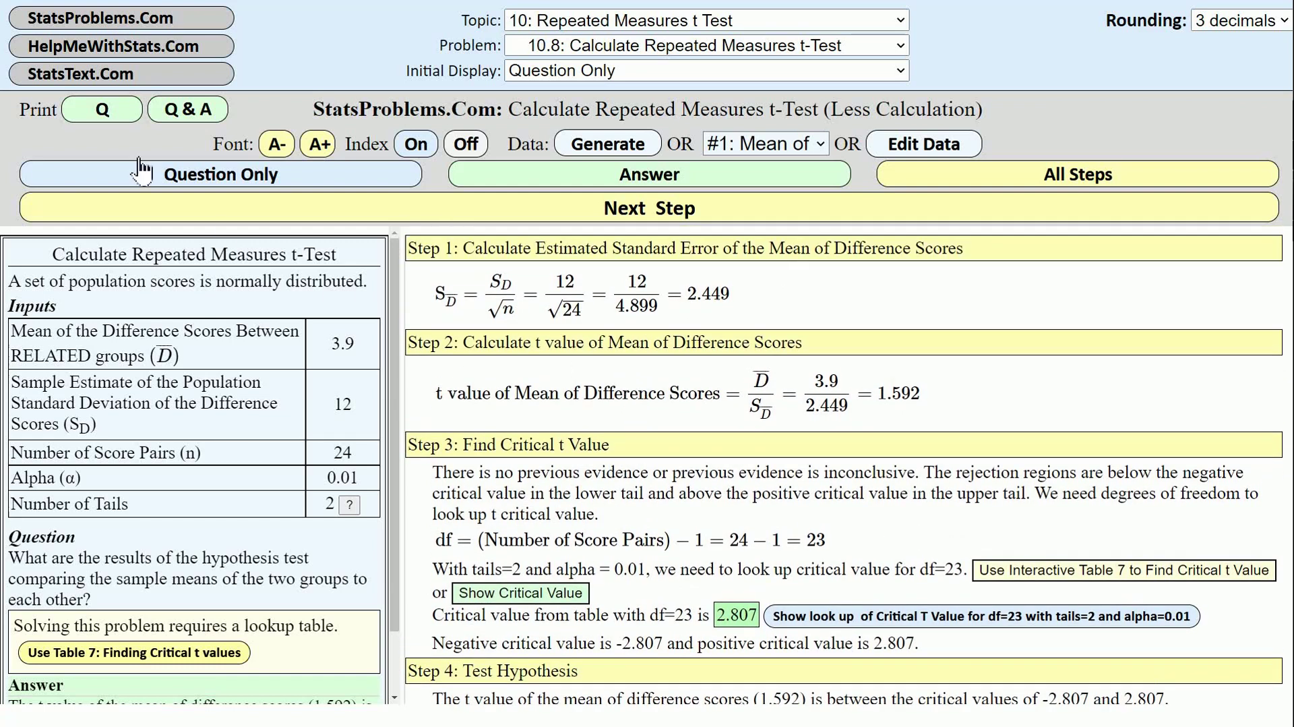
- Preview the printout of the question alone and of the question with its answer, cancelling both without printing
click(105, 114)
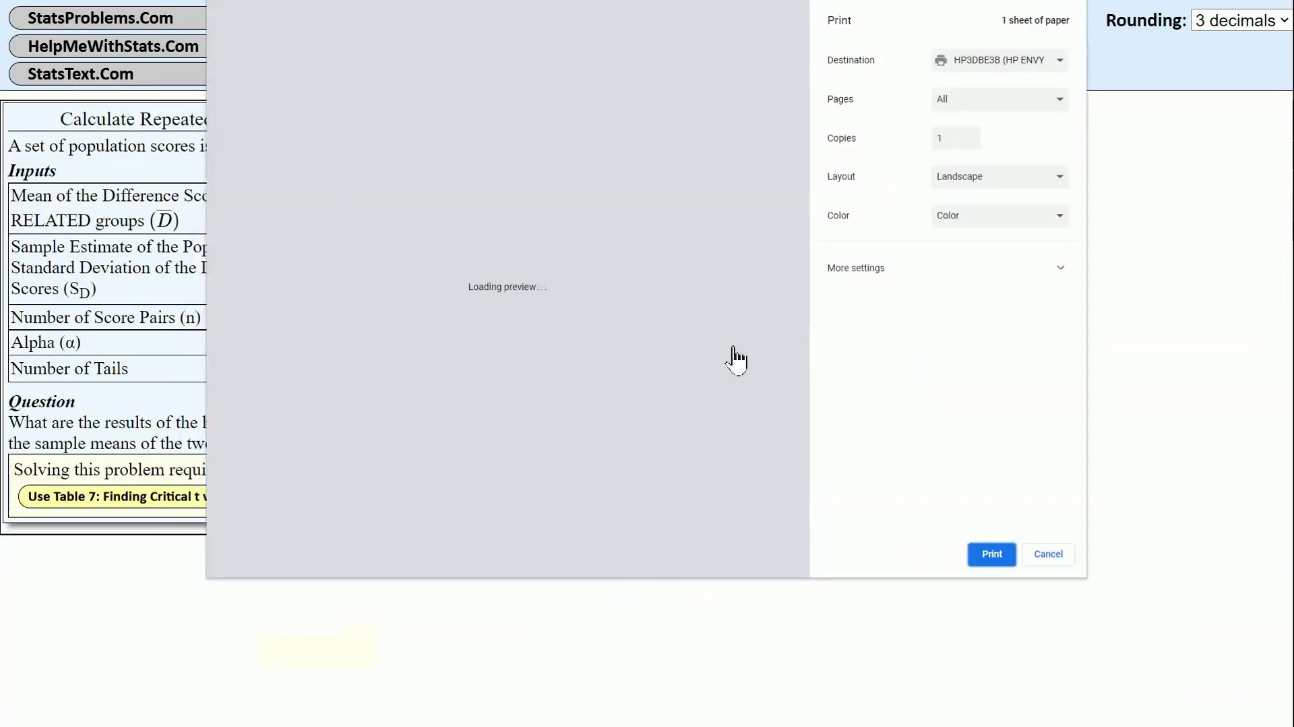
click(1053, 557)
click(210, 119)
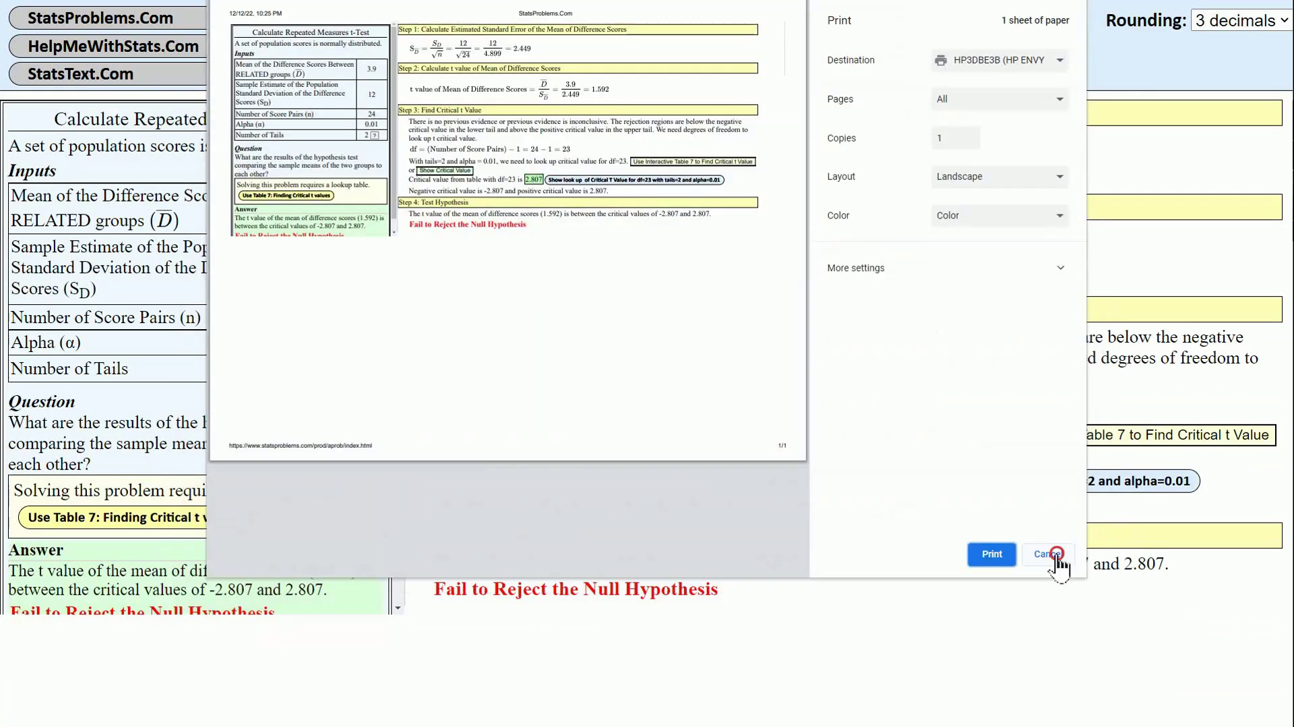
click(1053, 557)
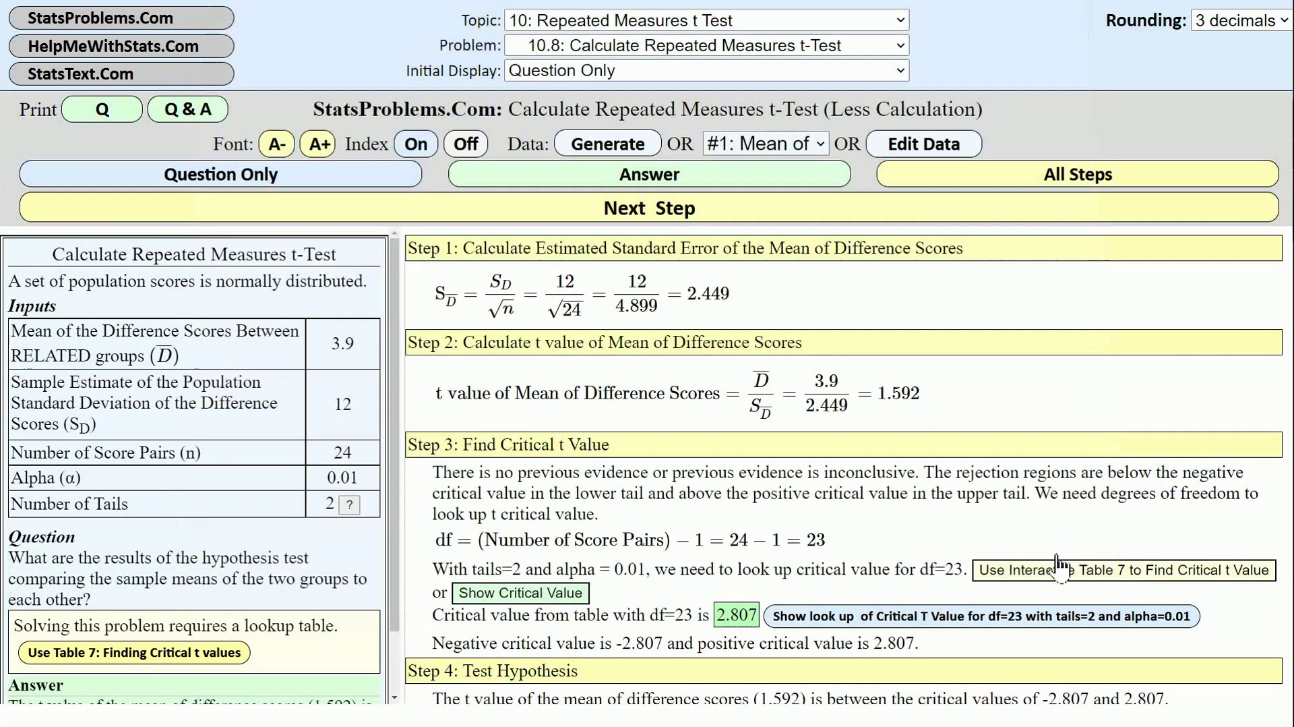
- Open the list of available statistics topics and examine its entries
click(644, 27)
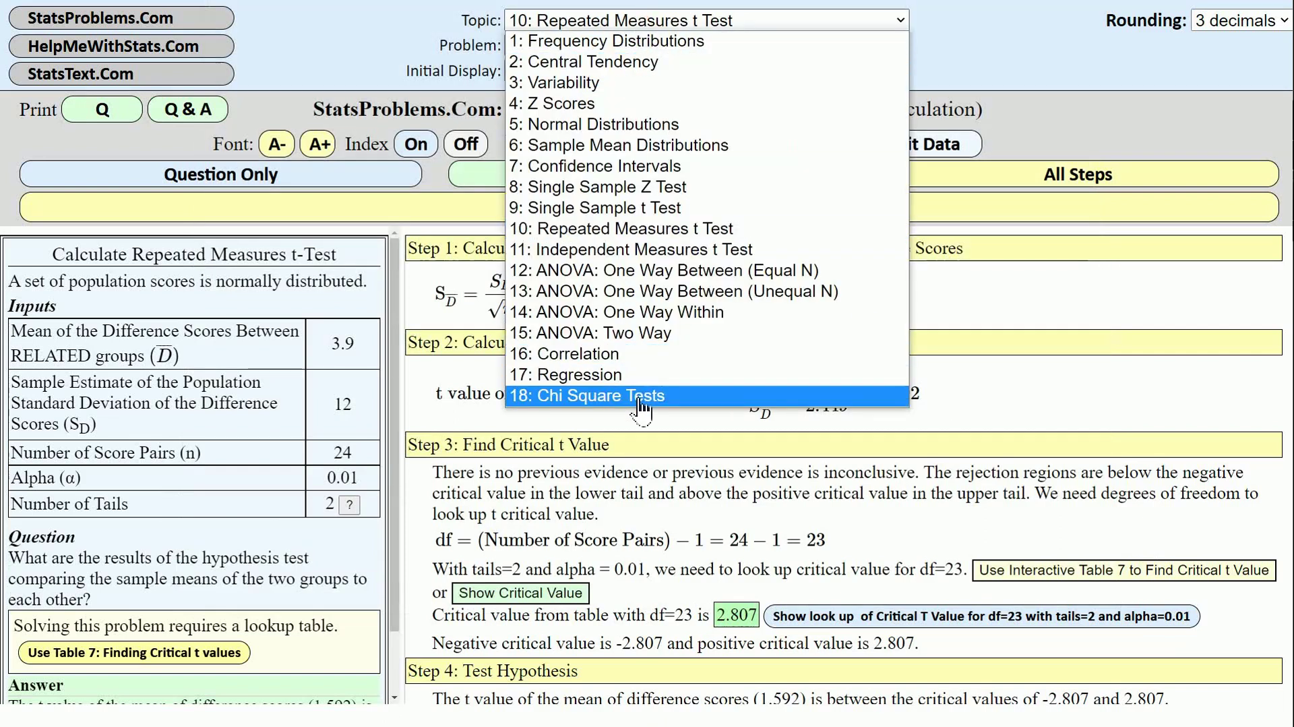